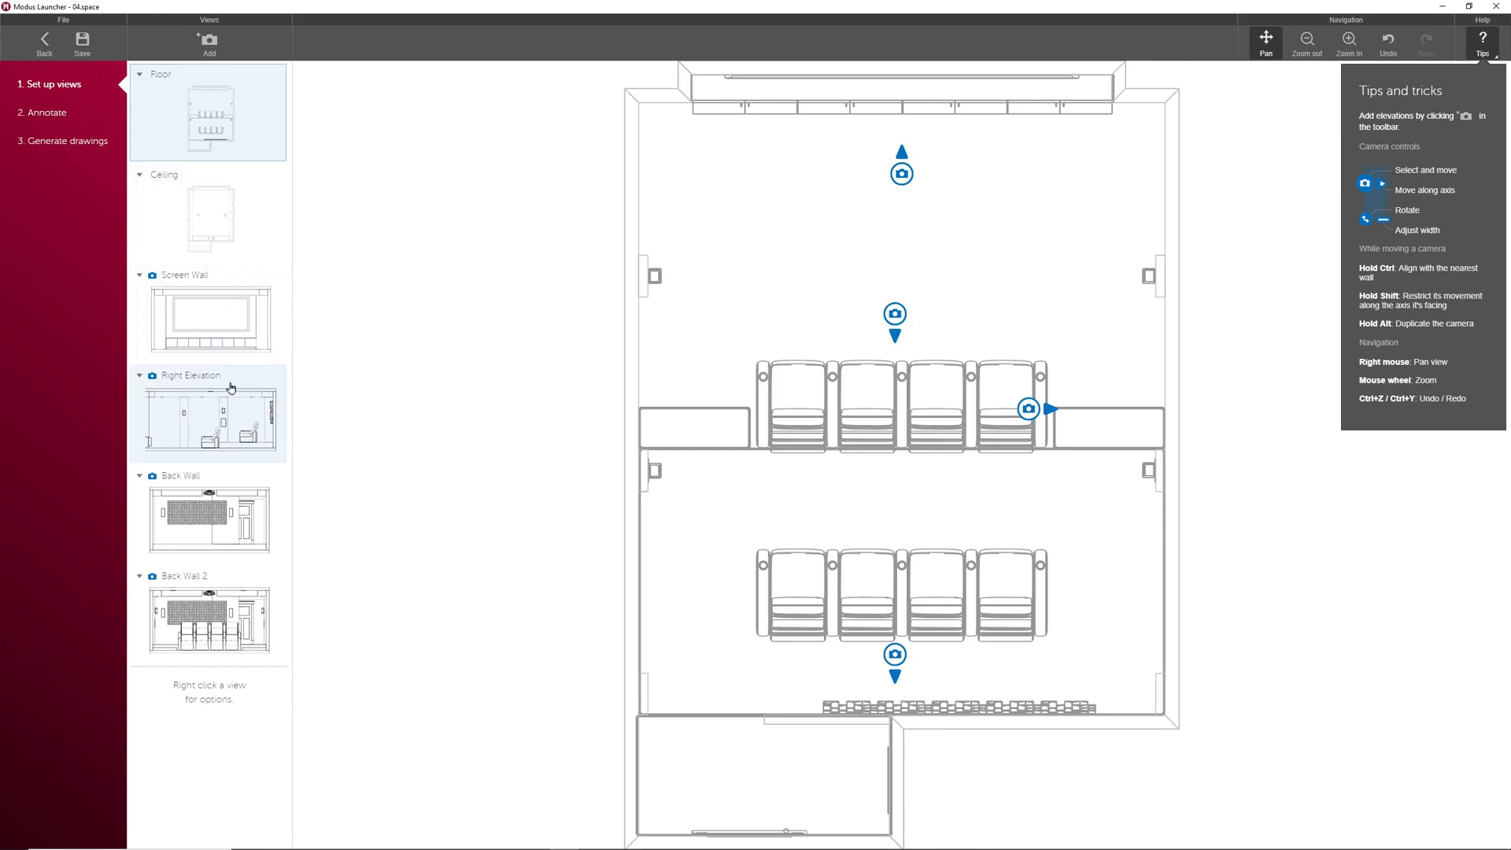
- Switch to the Annotate stage for the floor view and check the dimension units and precision
{"action": "left_click", "coordinate": [47, 112]}
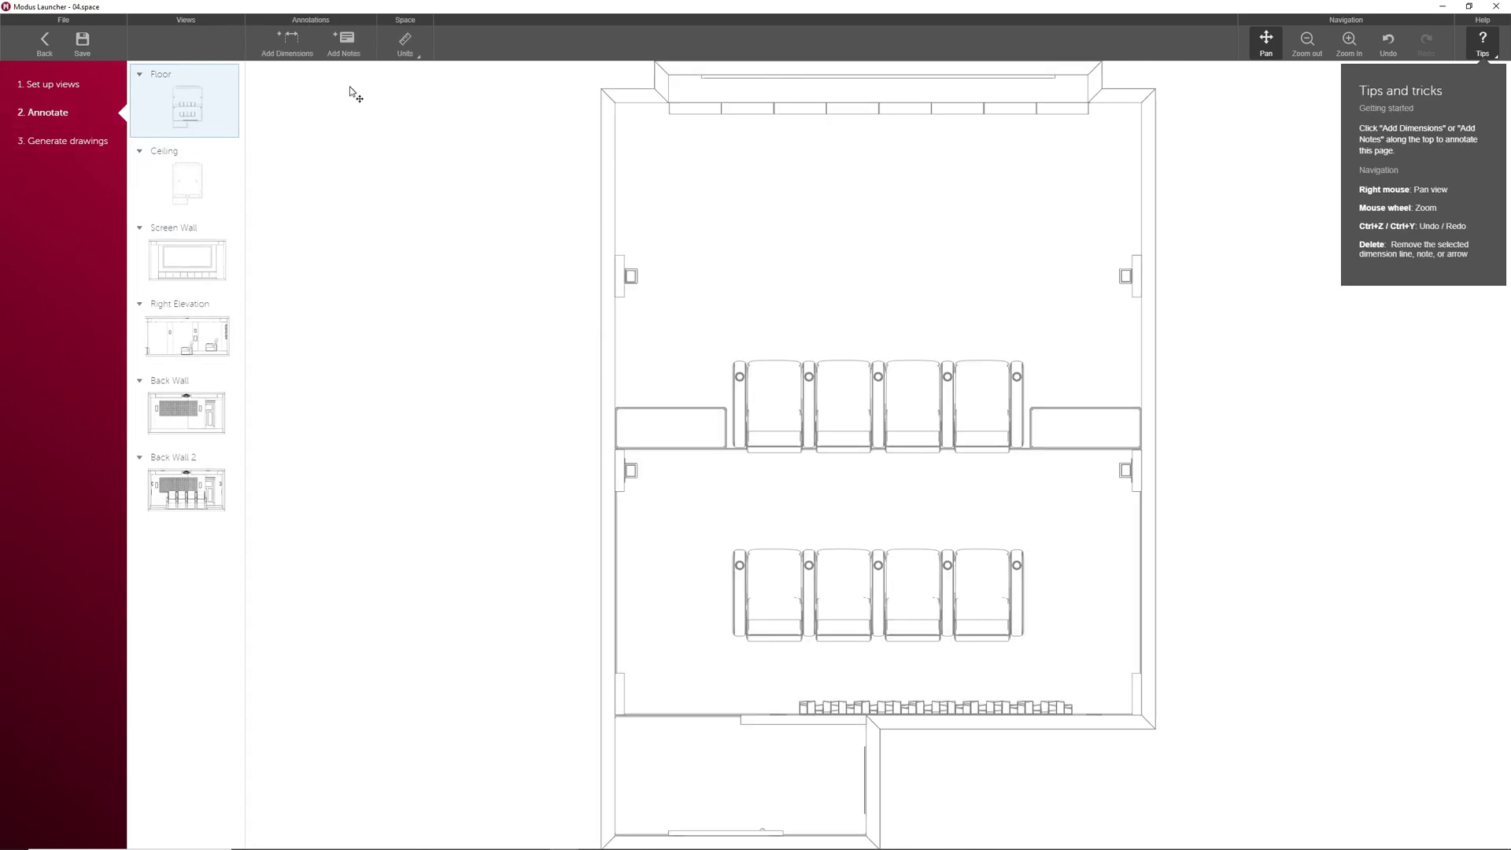
{"action": "left_click", "coordinate": [405, 44]}
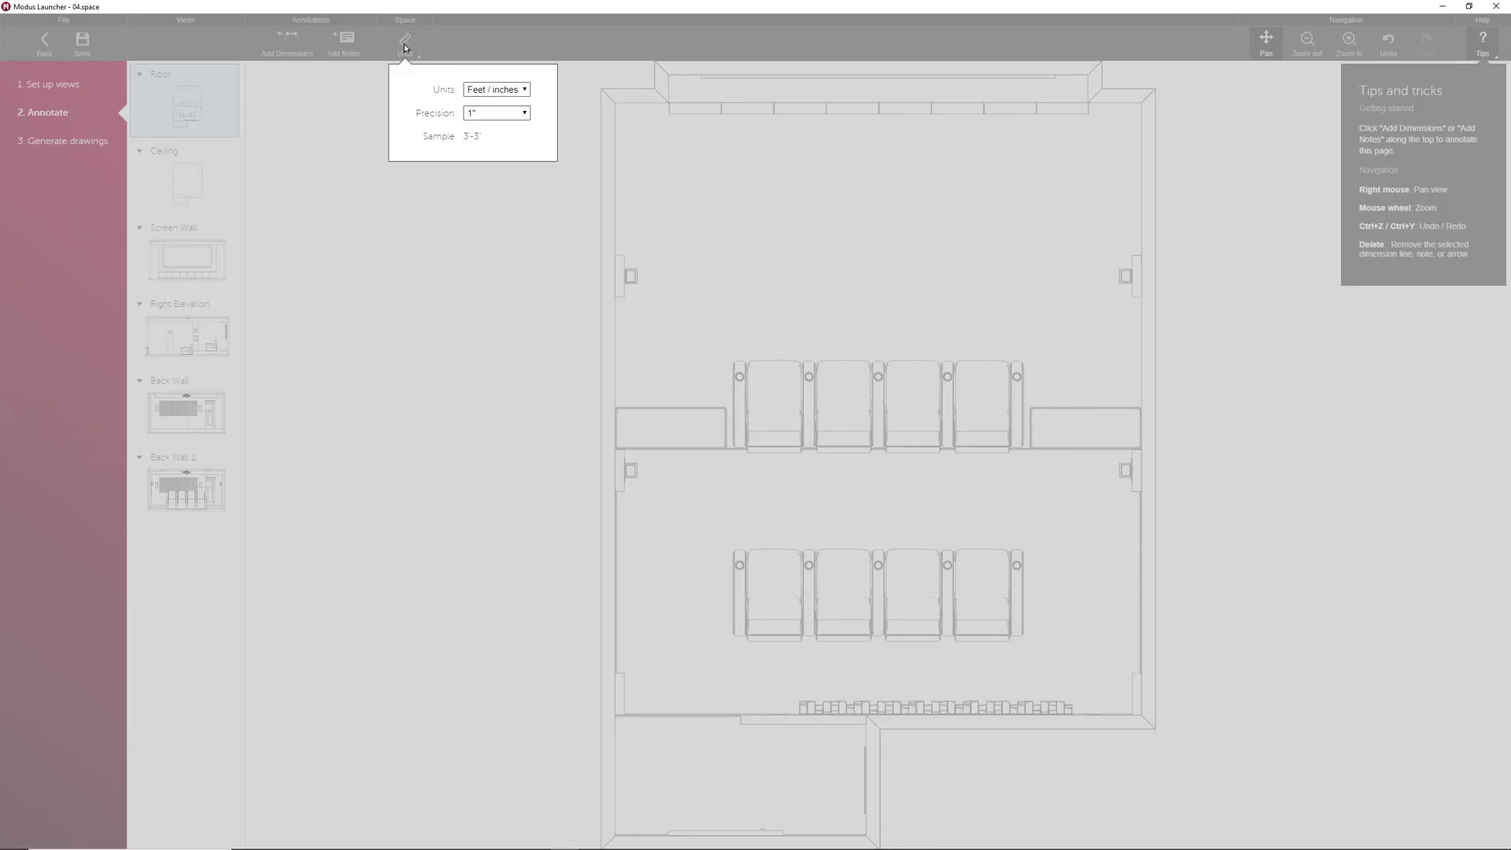
{"action": "left_click", "coordinate": [405, 45]}
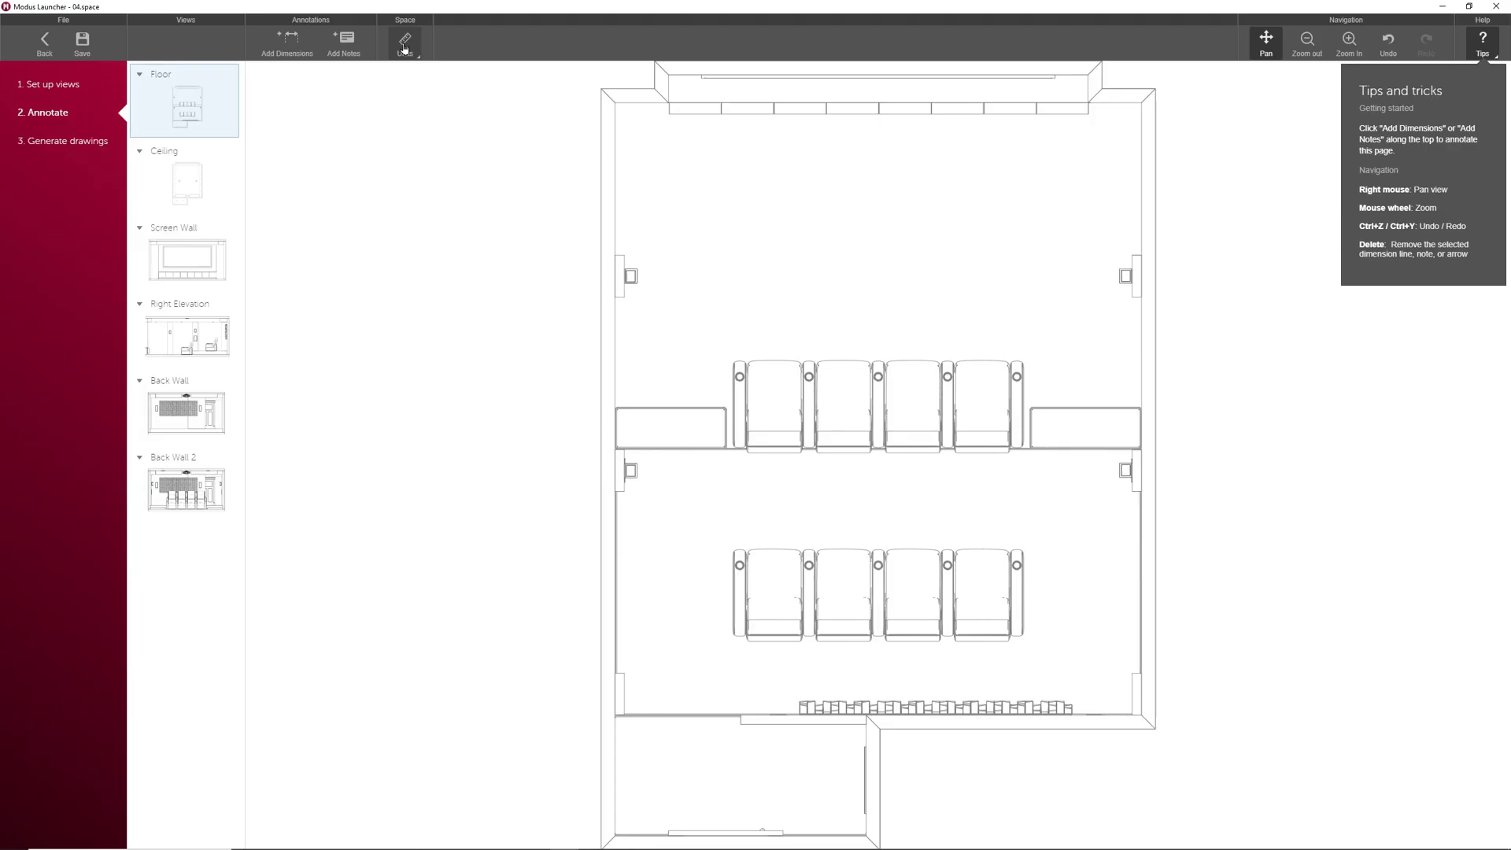
- Dimension the width of the recessed wall block behind the screen on the floor plan, from end to end
{"action": "left_click", "coordinate": [288, 41]}
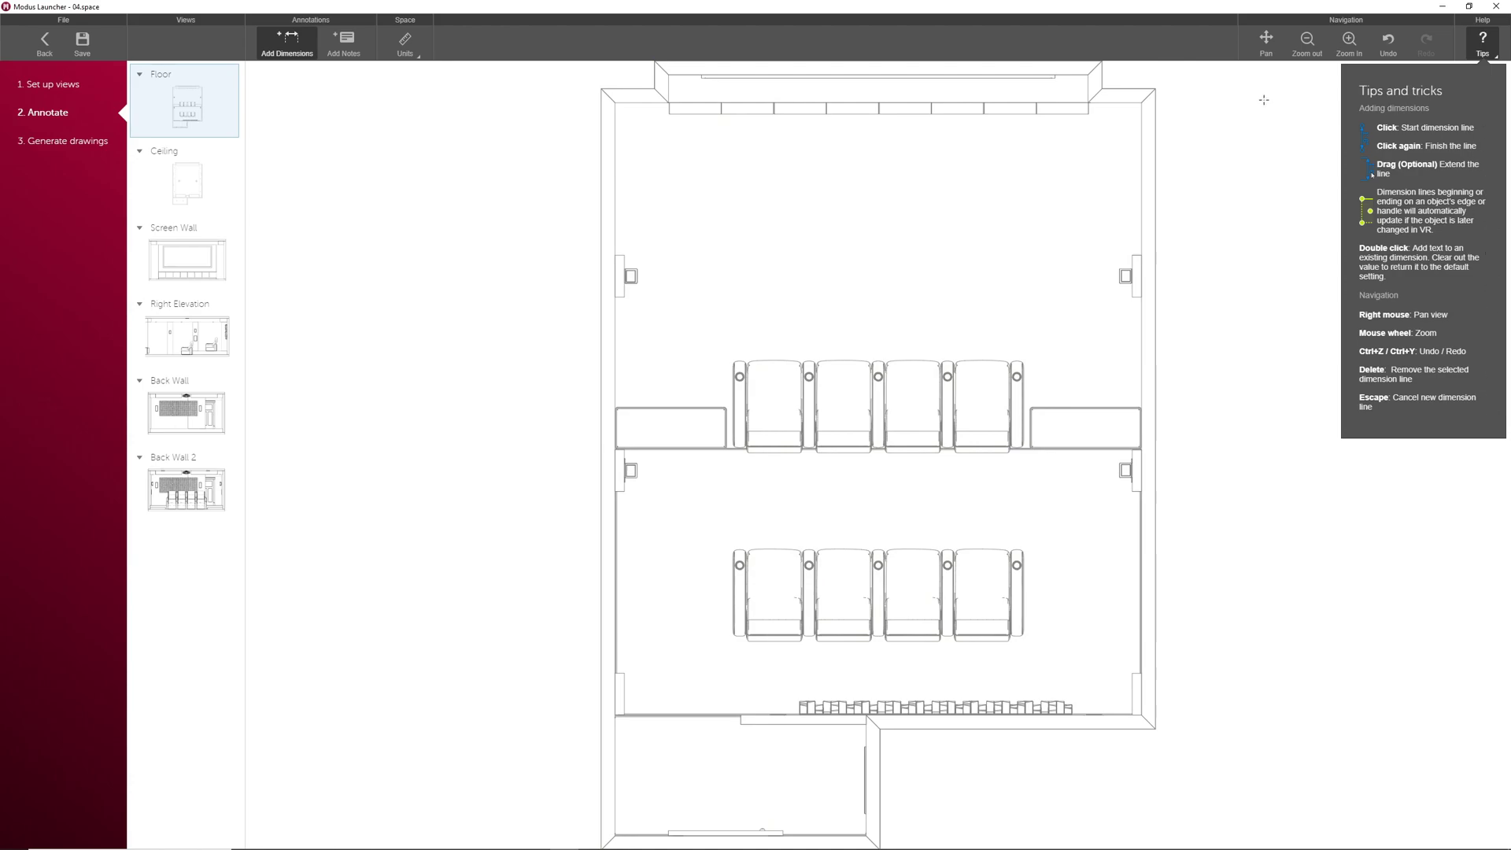
{"action": "right_click_drag", "start_coordinate": [1260, 96], "coordinate": [1261, 182]}
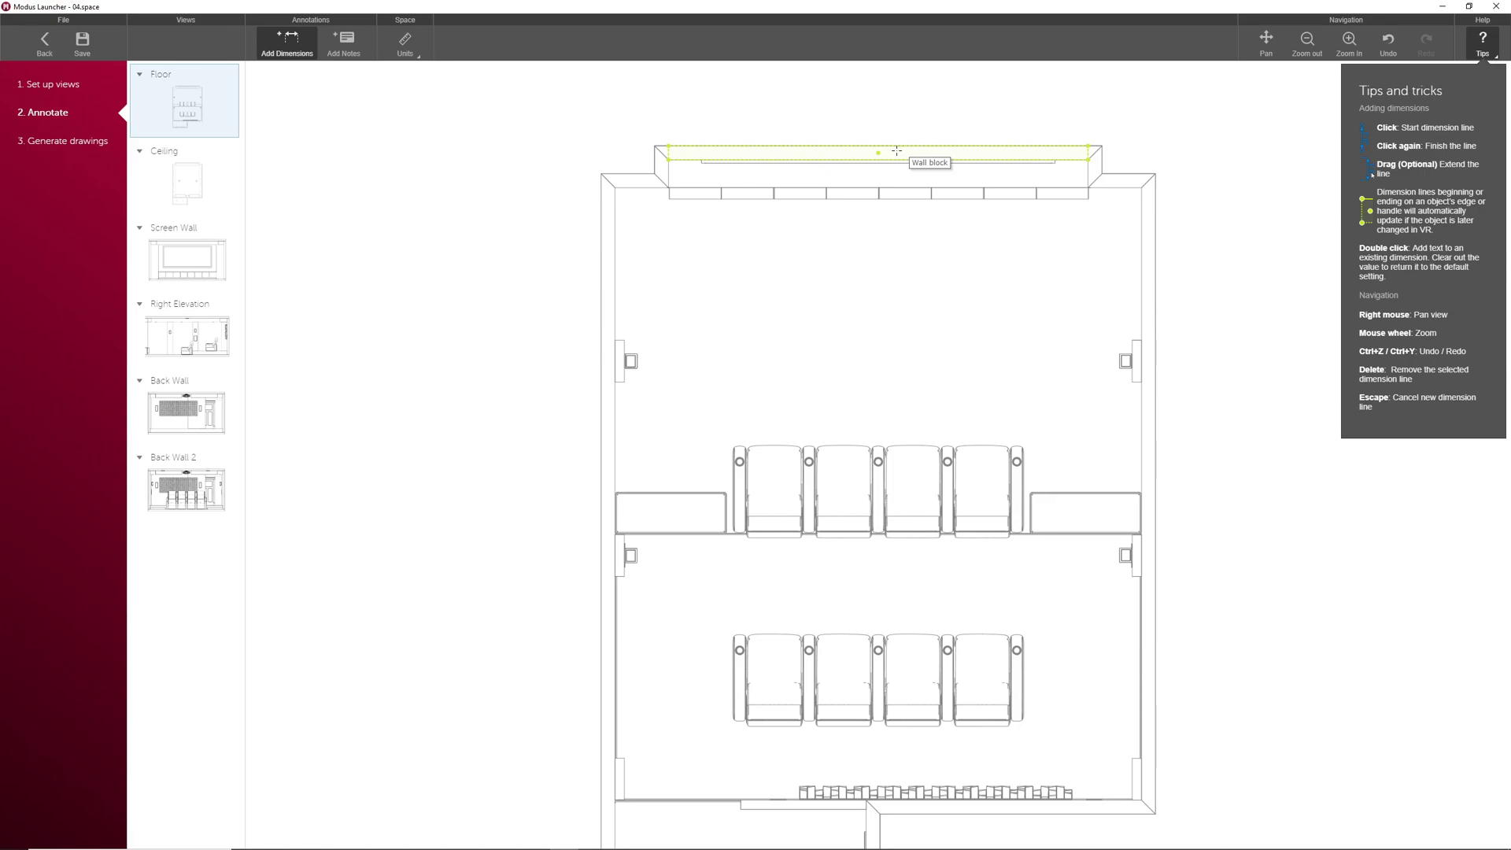
{"action": "left_click", "coordinate": [668, 152]}
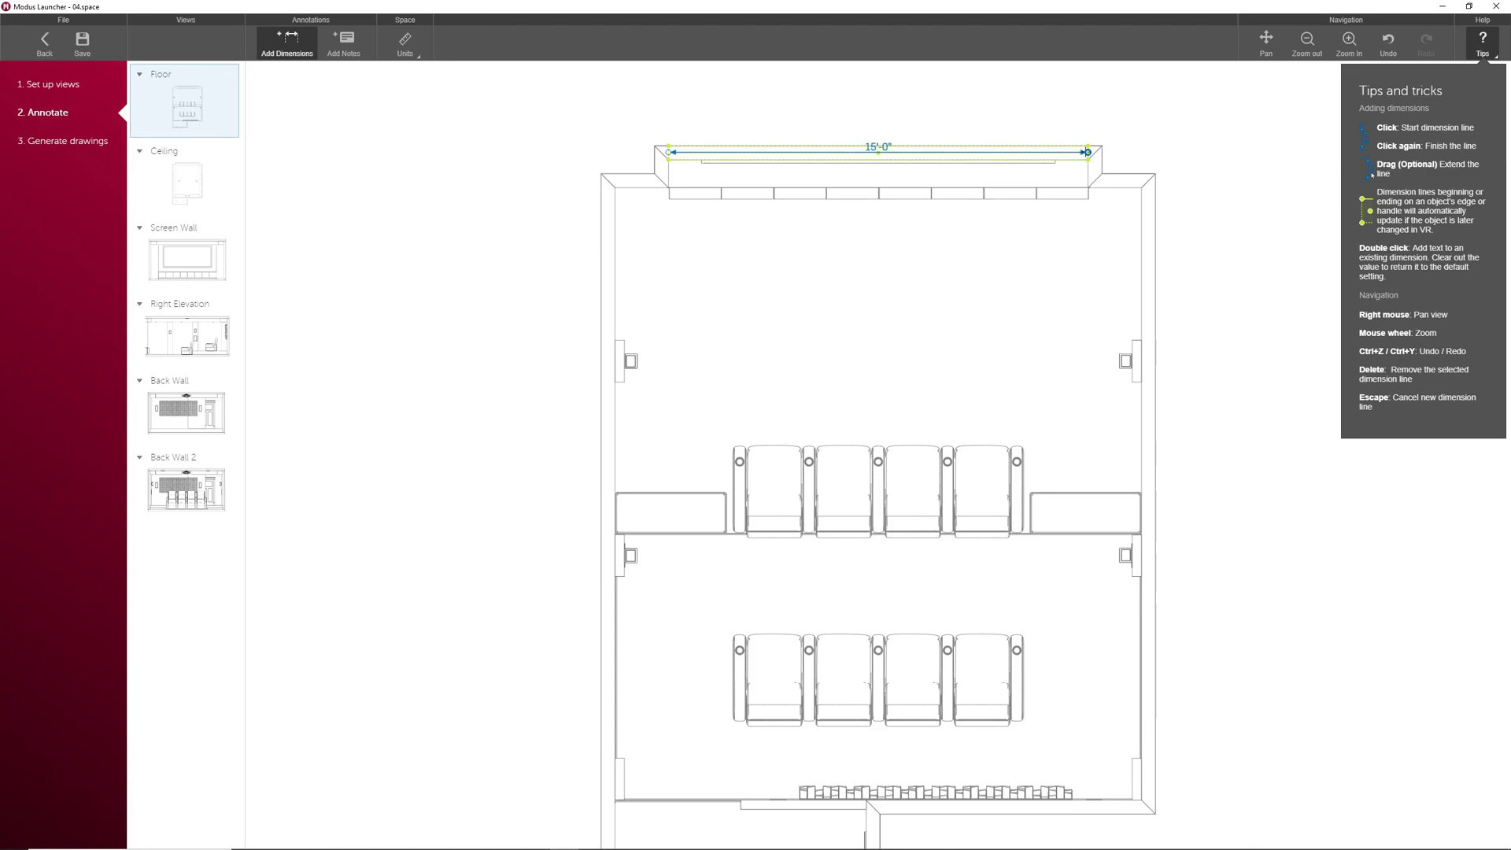
{"action": "left_click", "coordinate": [1088, 152]}
- Dimension the width of the left flooring block beside the front seats, then delete that dimension and restore it
{"action": "left_click", "coordinate": [684, 510]}
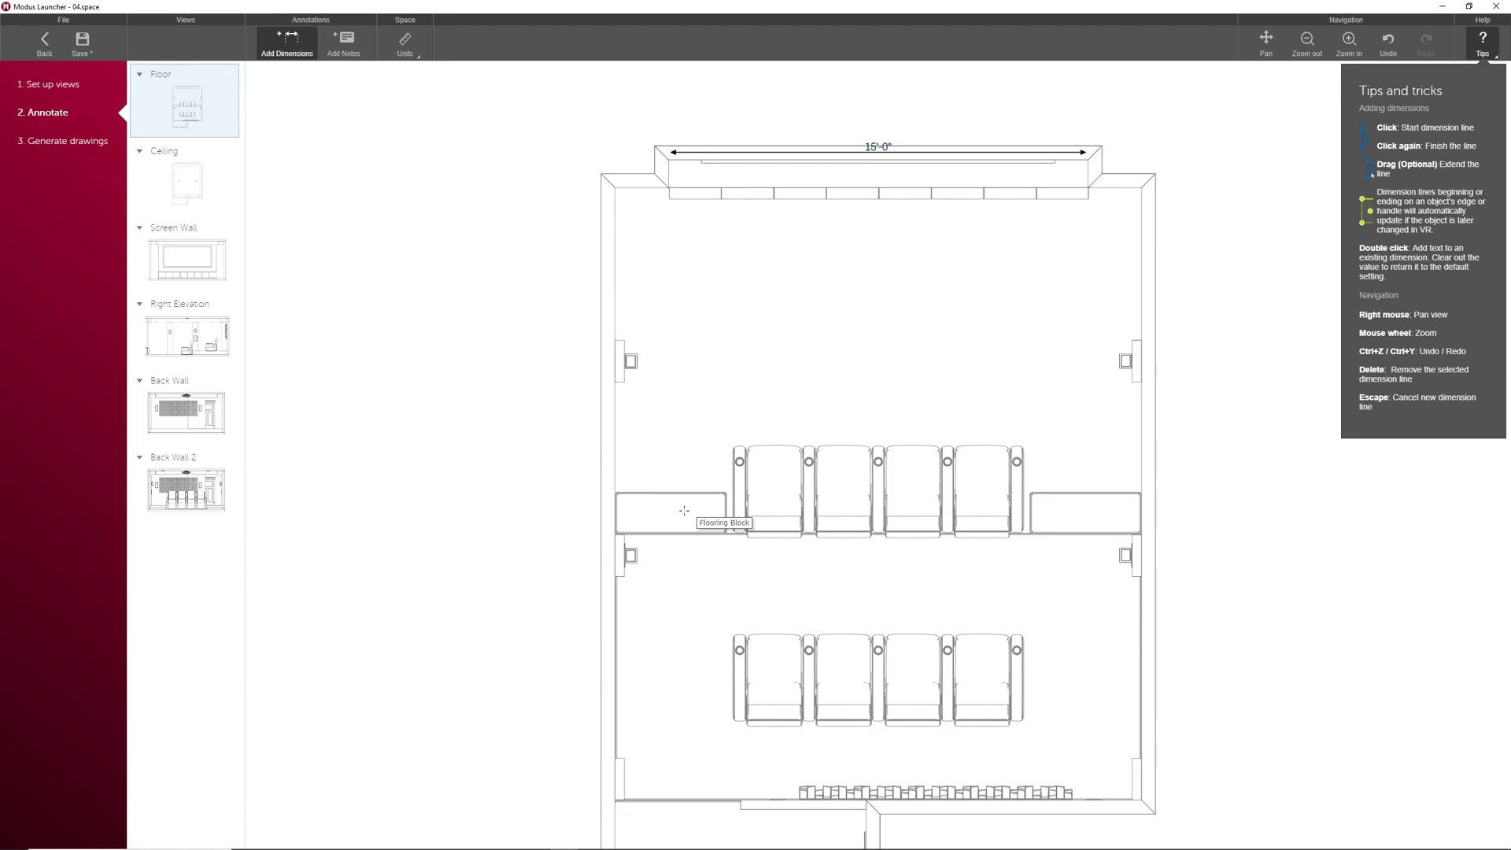
{"action": "left_click", "coordinate": [616, 510]}
{"action": "left_click", "coordinate": [727, 511]}
{"action": "key", "text": "Delete"}
{"action": "key", "text": "ctrl+z"}
{"action": "mouse_move", "coordinate": [727, 512]}
{"action": "left_mouse_down"}
{"action": "mouse_move", "coordinate": [721, 495]}
{"action": "mouse_move", "coordinate": [726, 511]}
{"action": "left_mouse_up"}
- Append the text "This is a stair" after the measured value on the left flooring block's dimension
{"action": "double_click", "coordinate": [679, 511]}
{"action": "left_click", "coordinate": [740, 535]}
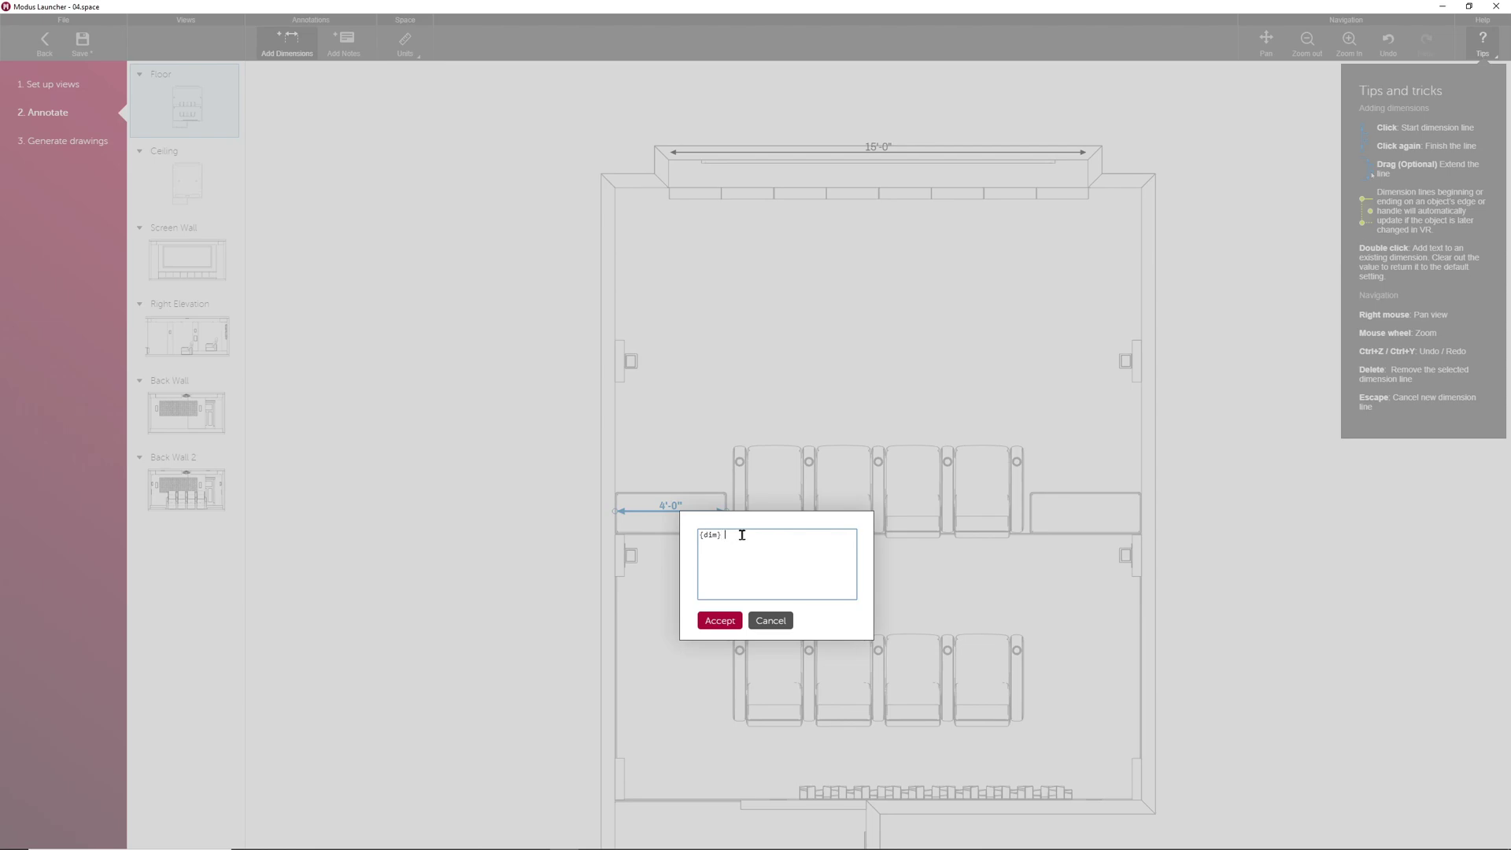
{"action": "type", "text": "This is a stair"}
{"action": "left_click", "coordinate": [721, 622]}
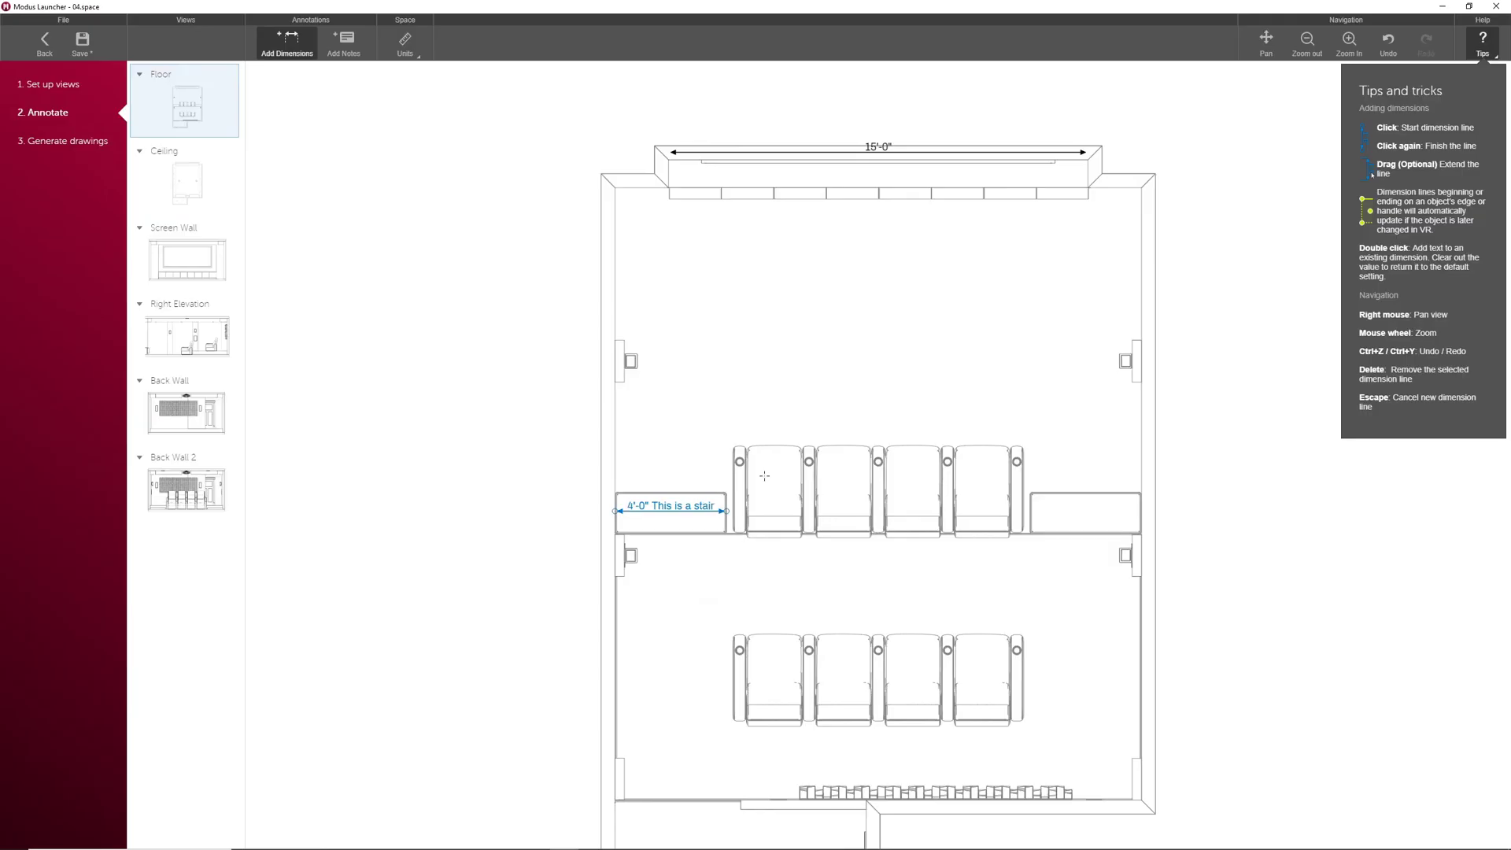
- Dimension the room's interior width between the side walls and its depth from the front wall to the rear wall
{"action": "left_click", "coordinate": [616, 248]}
{"action": "left_click", "coordinate": [617, 250]}
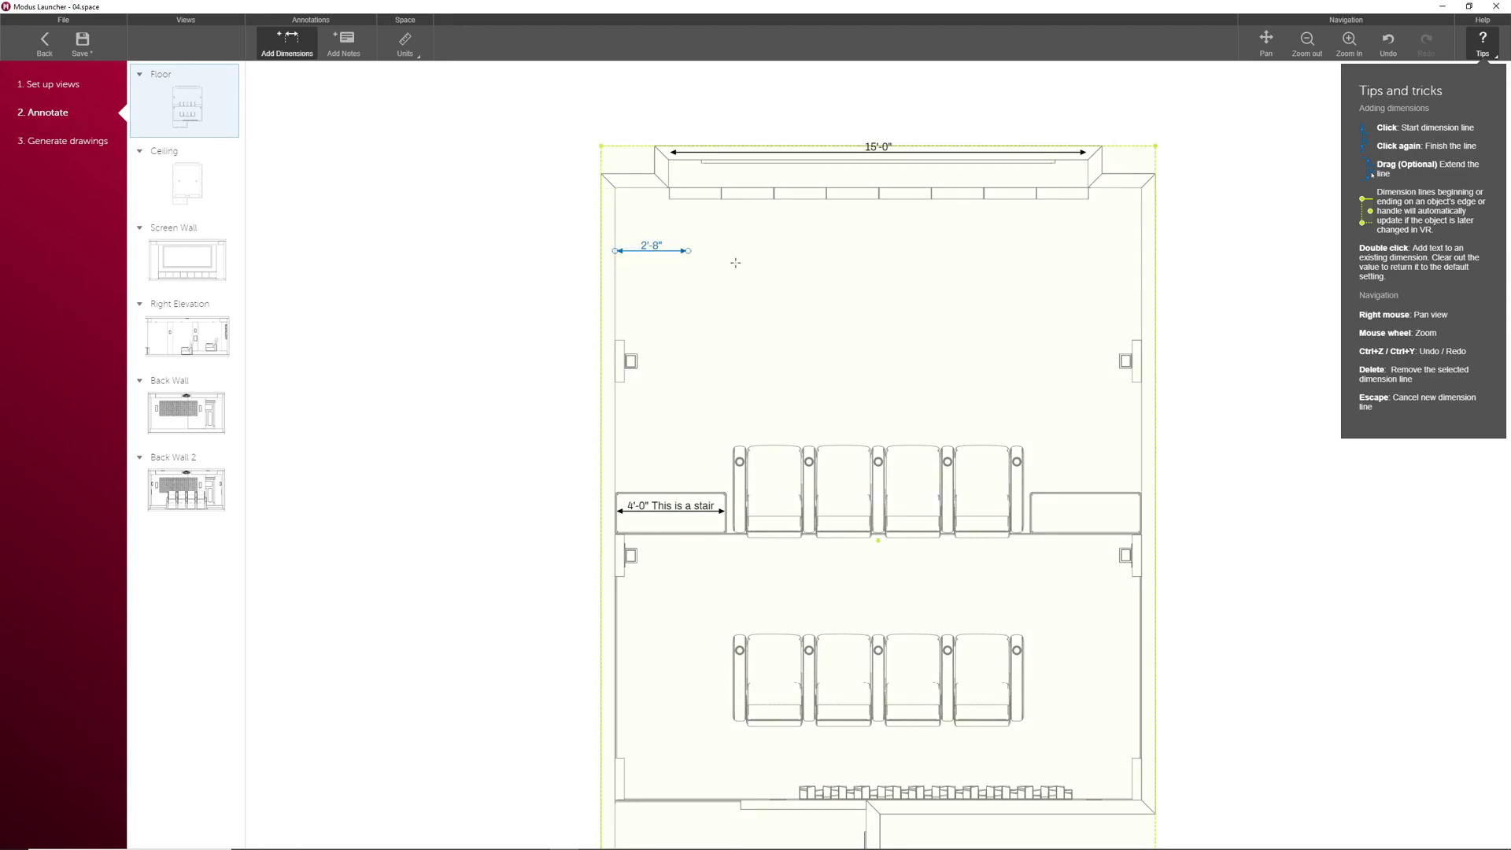
{"action": "left_click", "coordinate": [1141, 250]}
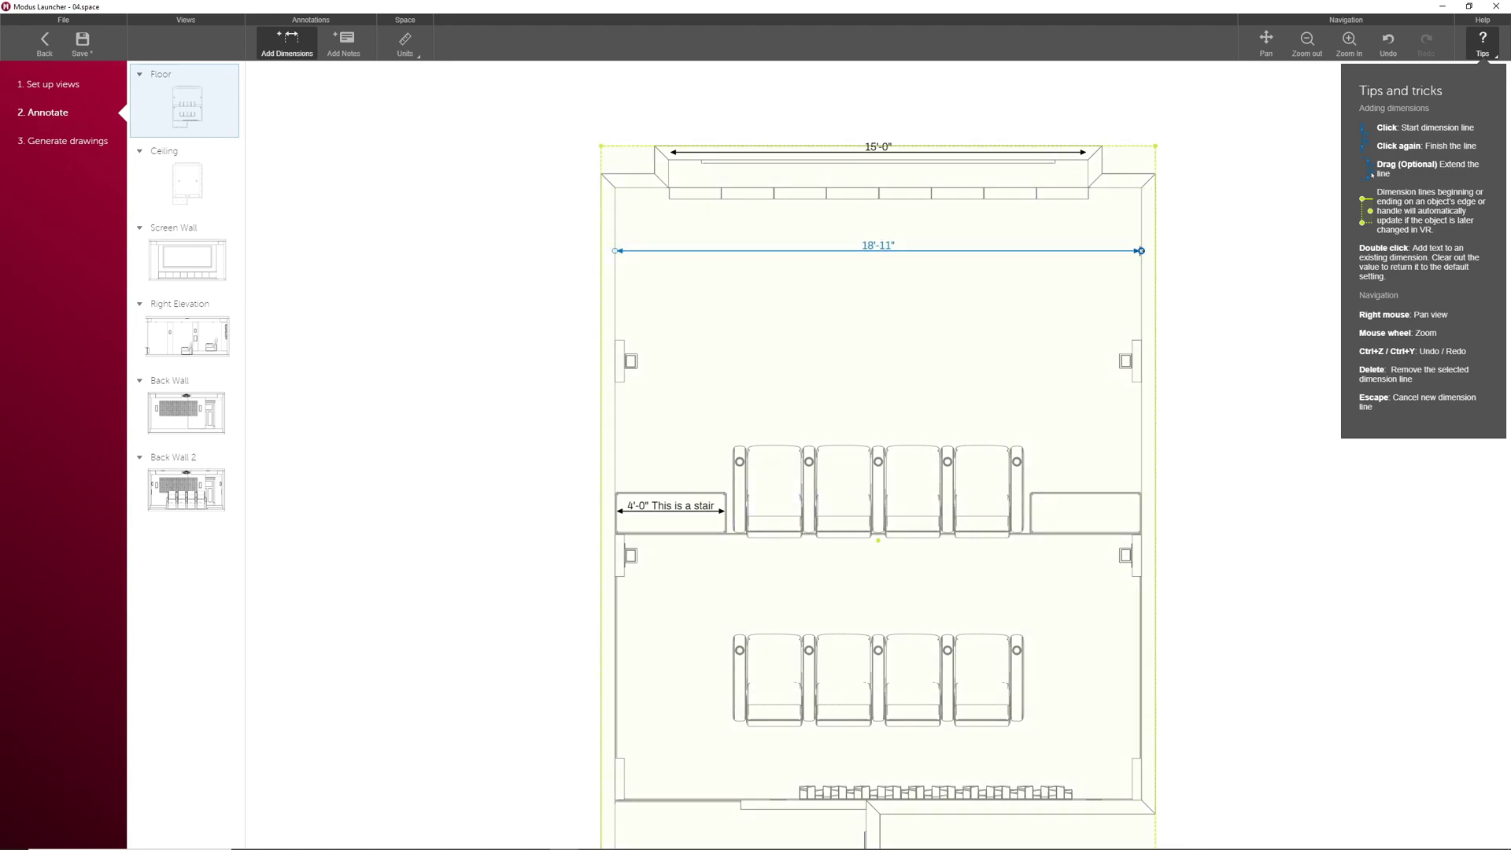
{"action": "left_click", "coordinate": [1113, 188]}
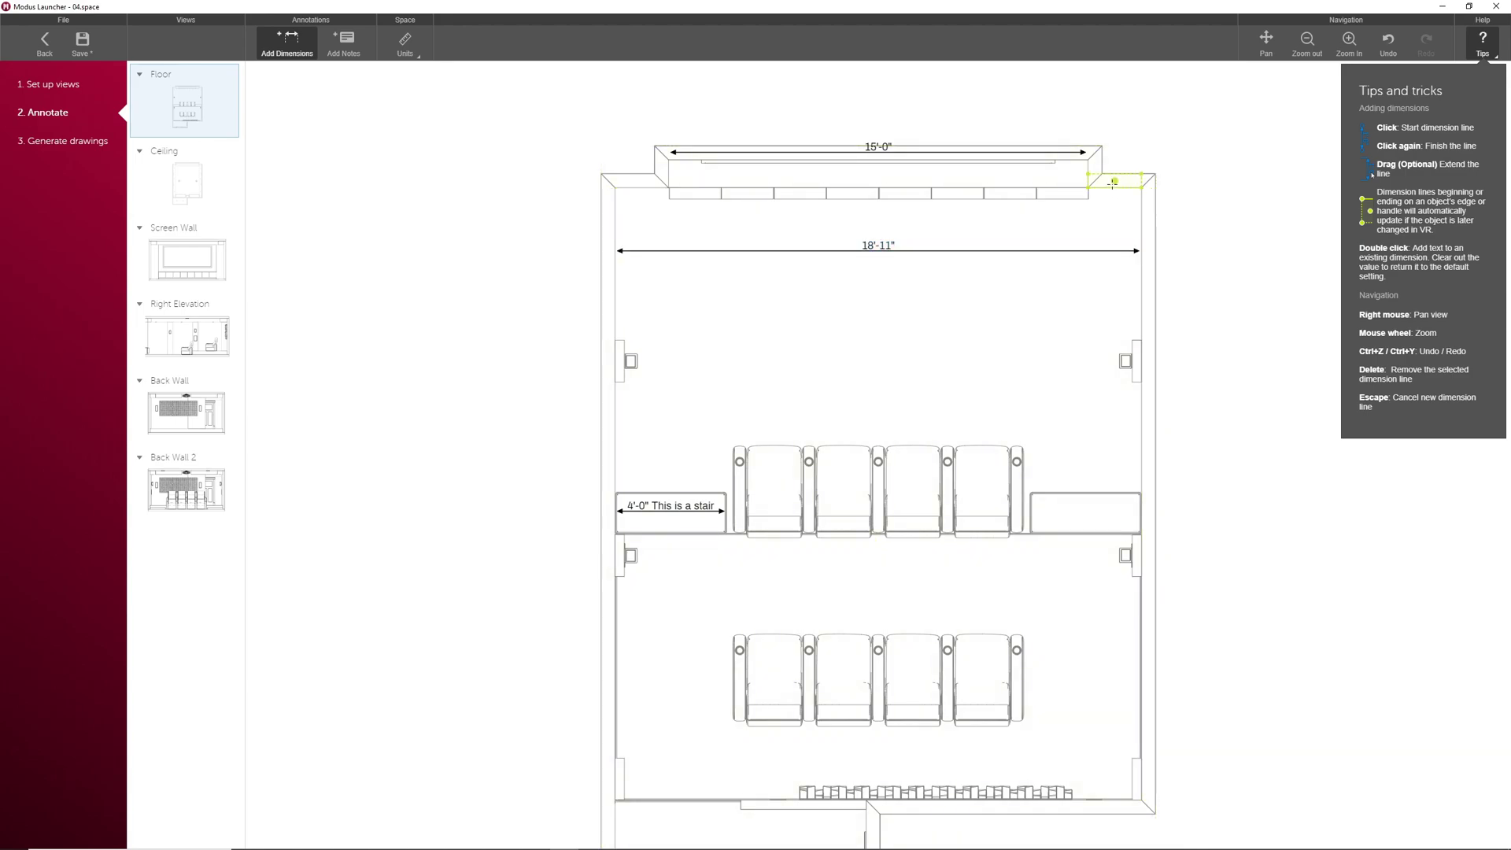
{"action": "left_click", "coordinate": [1113, 187]}
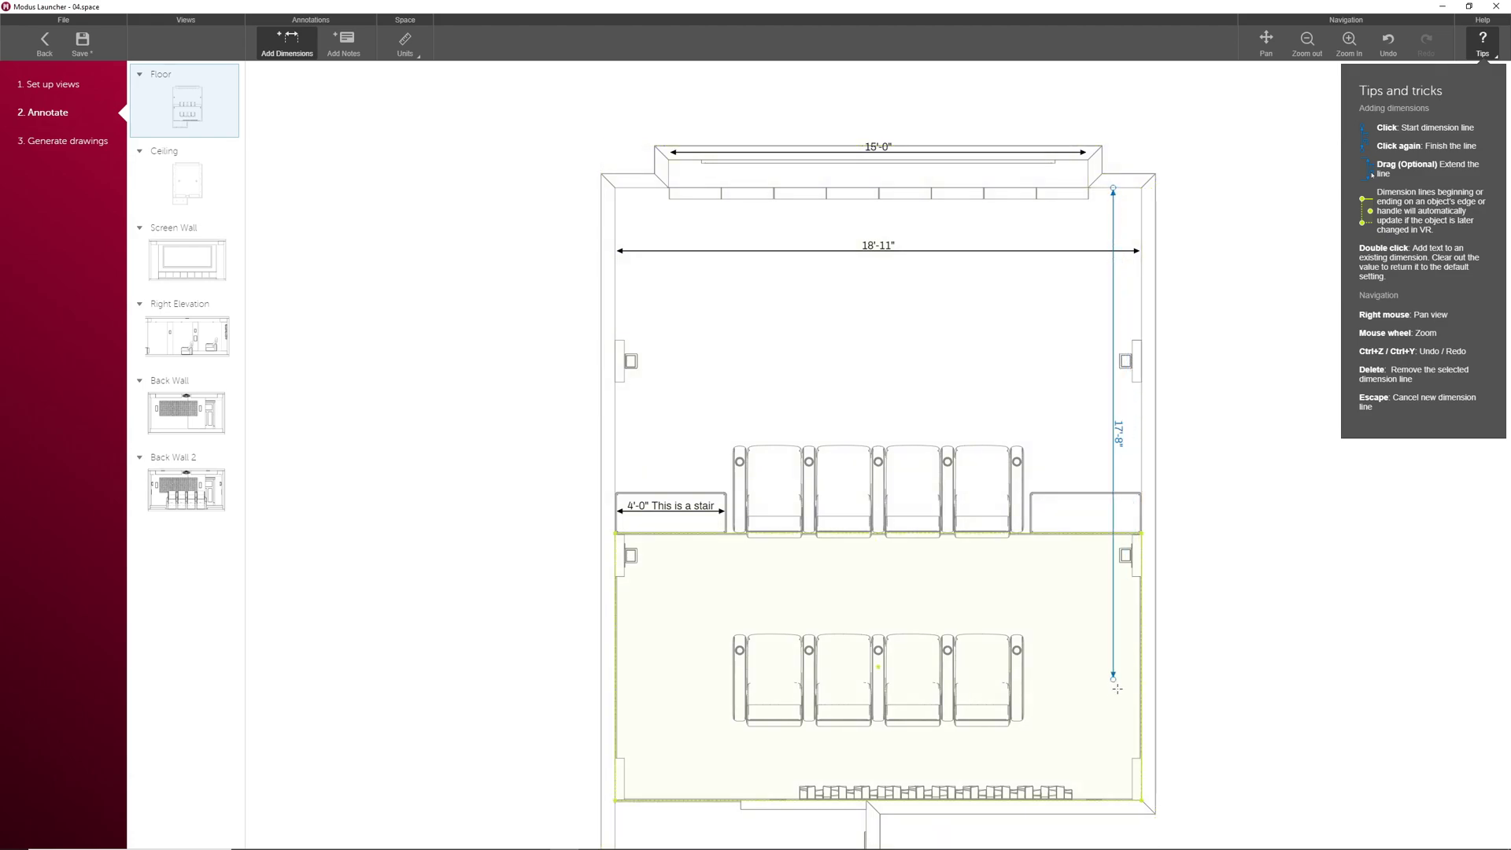
{"action": "left_click", "coordinate": [1113, 799]}
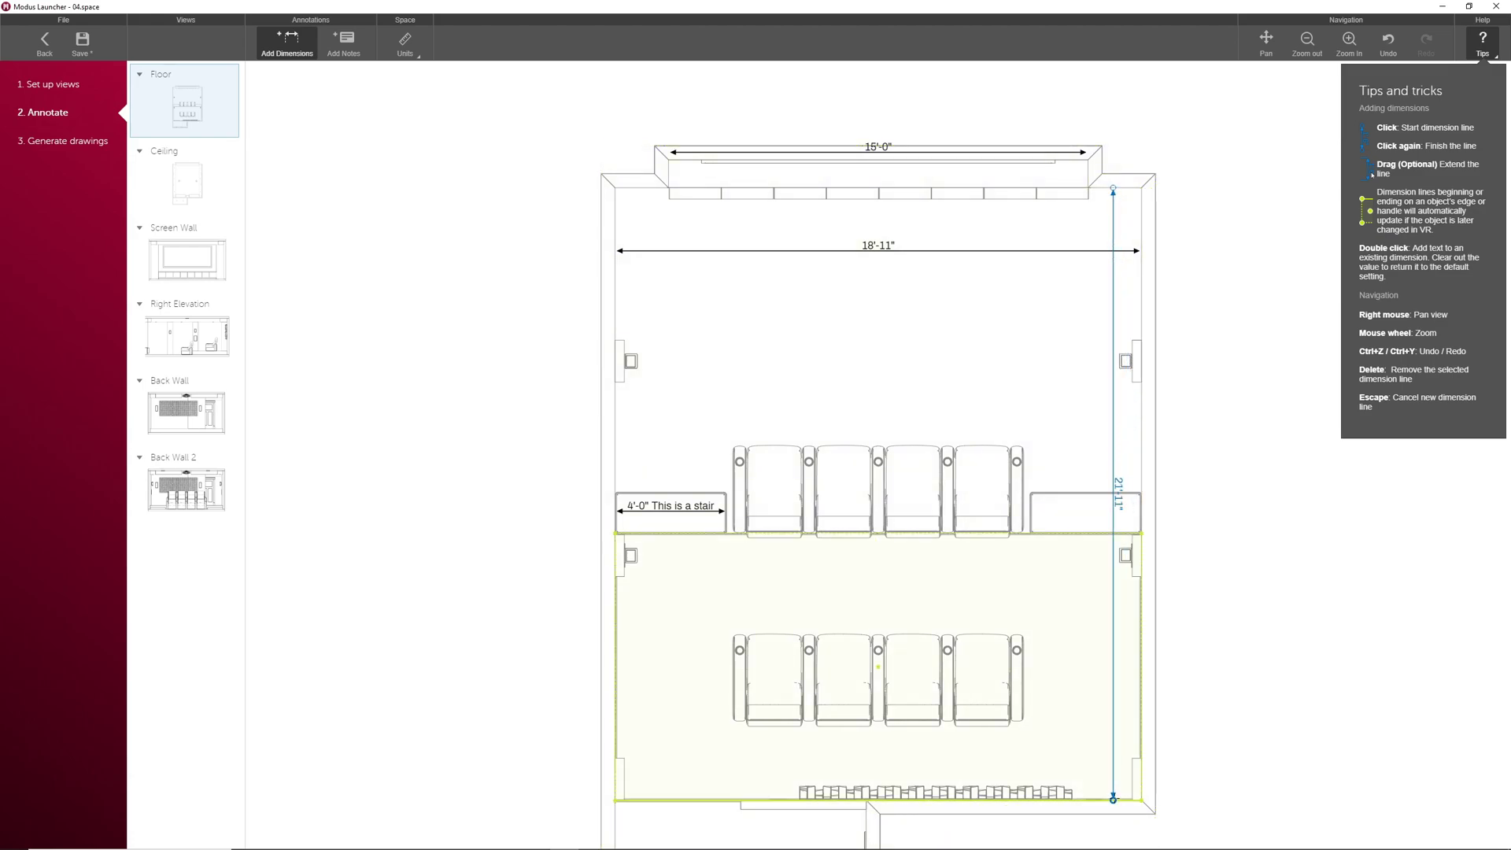
- Dimension the distance from the front edge of the rear platform to the recessed screen wall, beside the front seats
{"action": "left_click", "coordinate": [731, 532]}
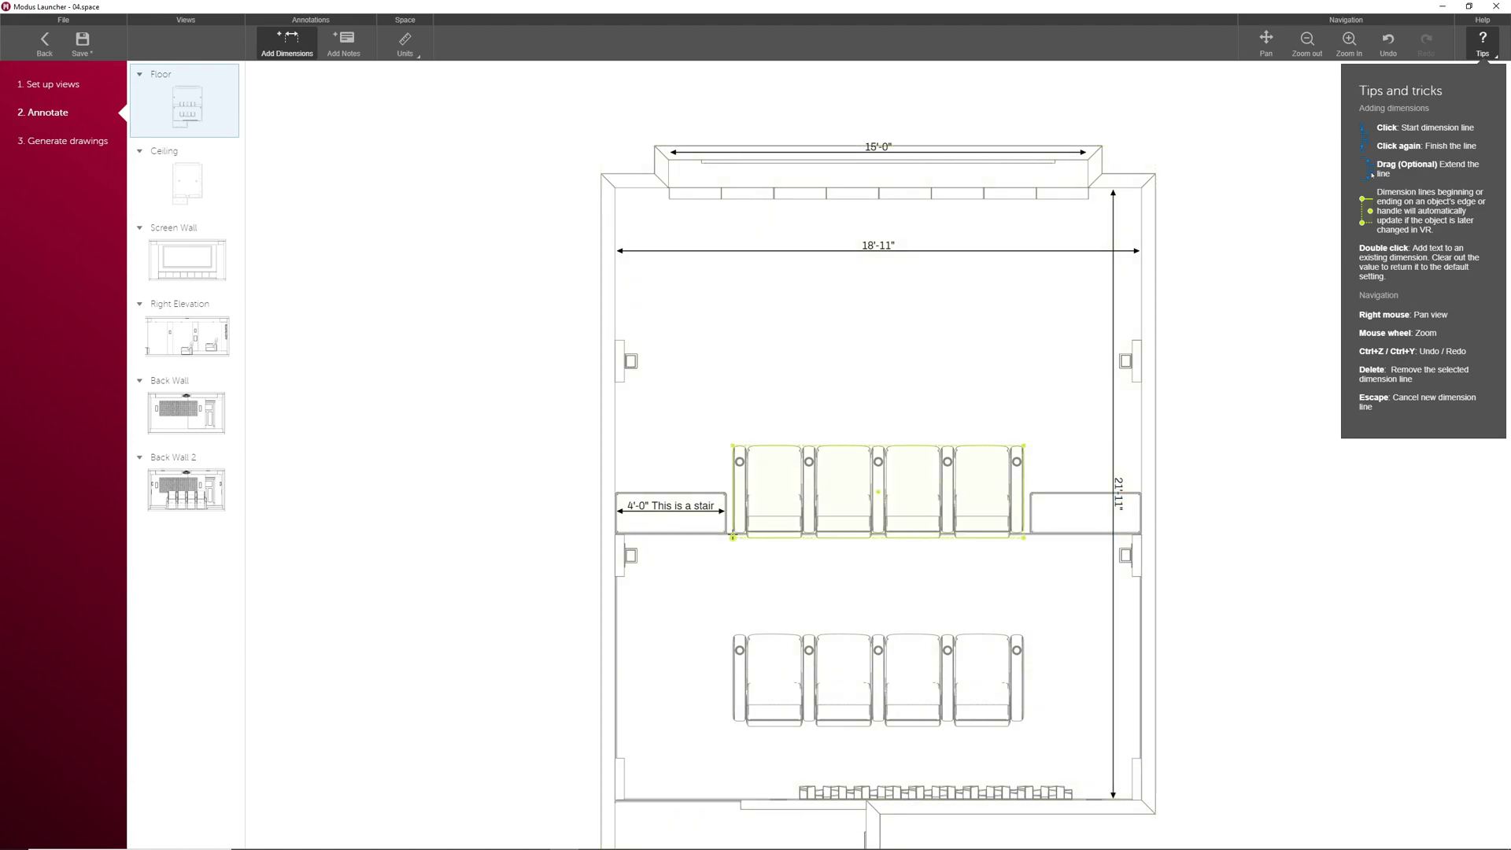
{"action": "left_click", "coordinate": [731, 533]}
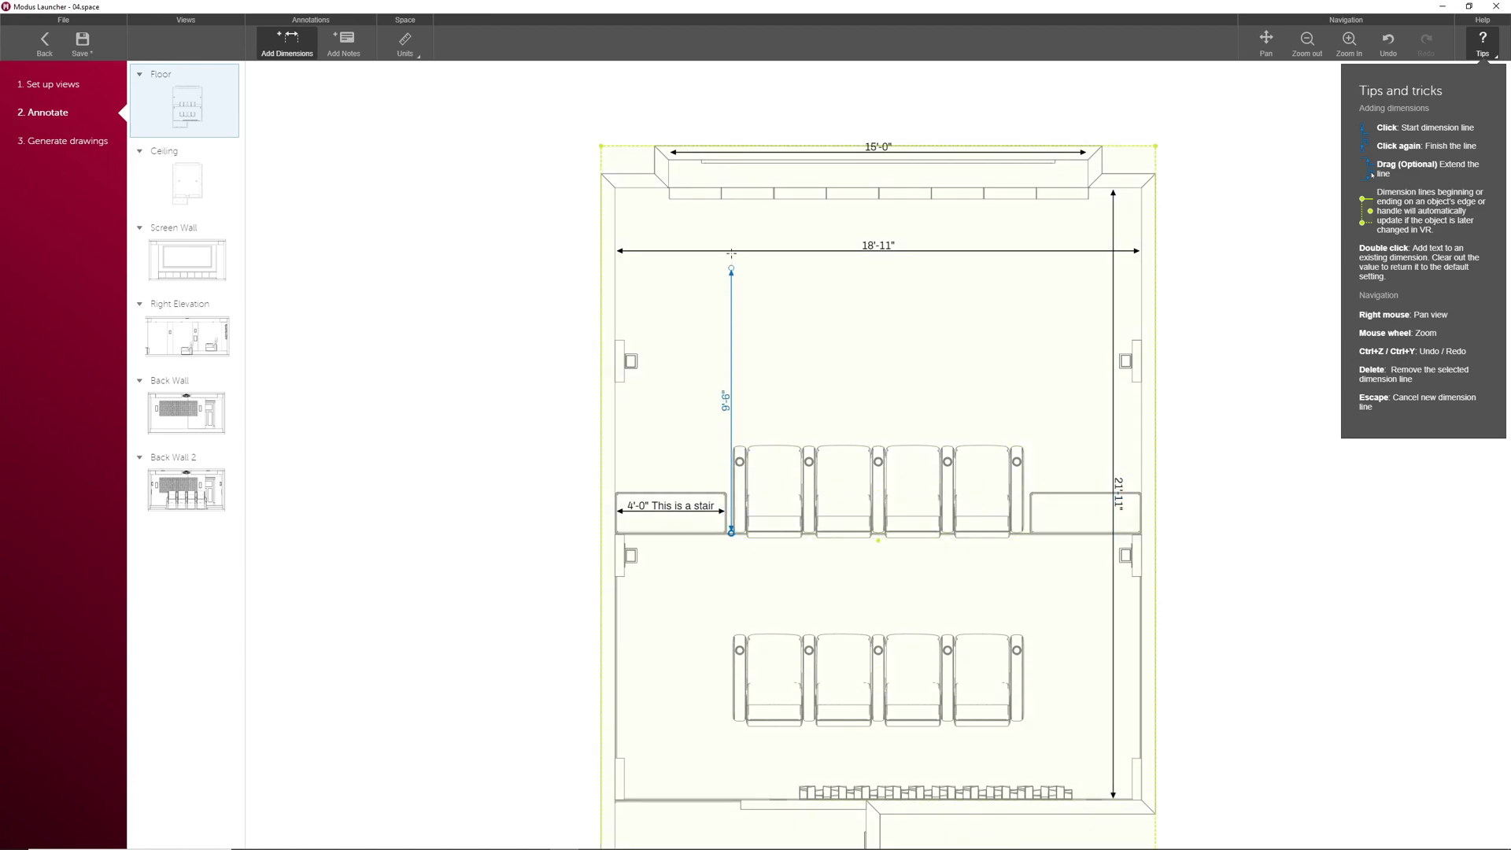
{"action": "left_click", "coordinate": [731, 160]}
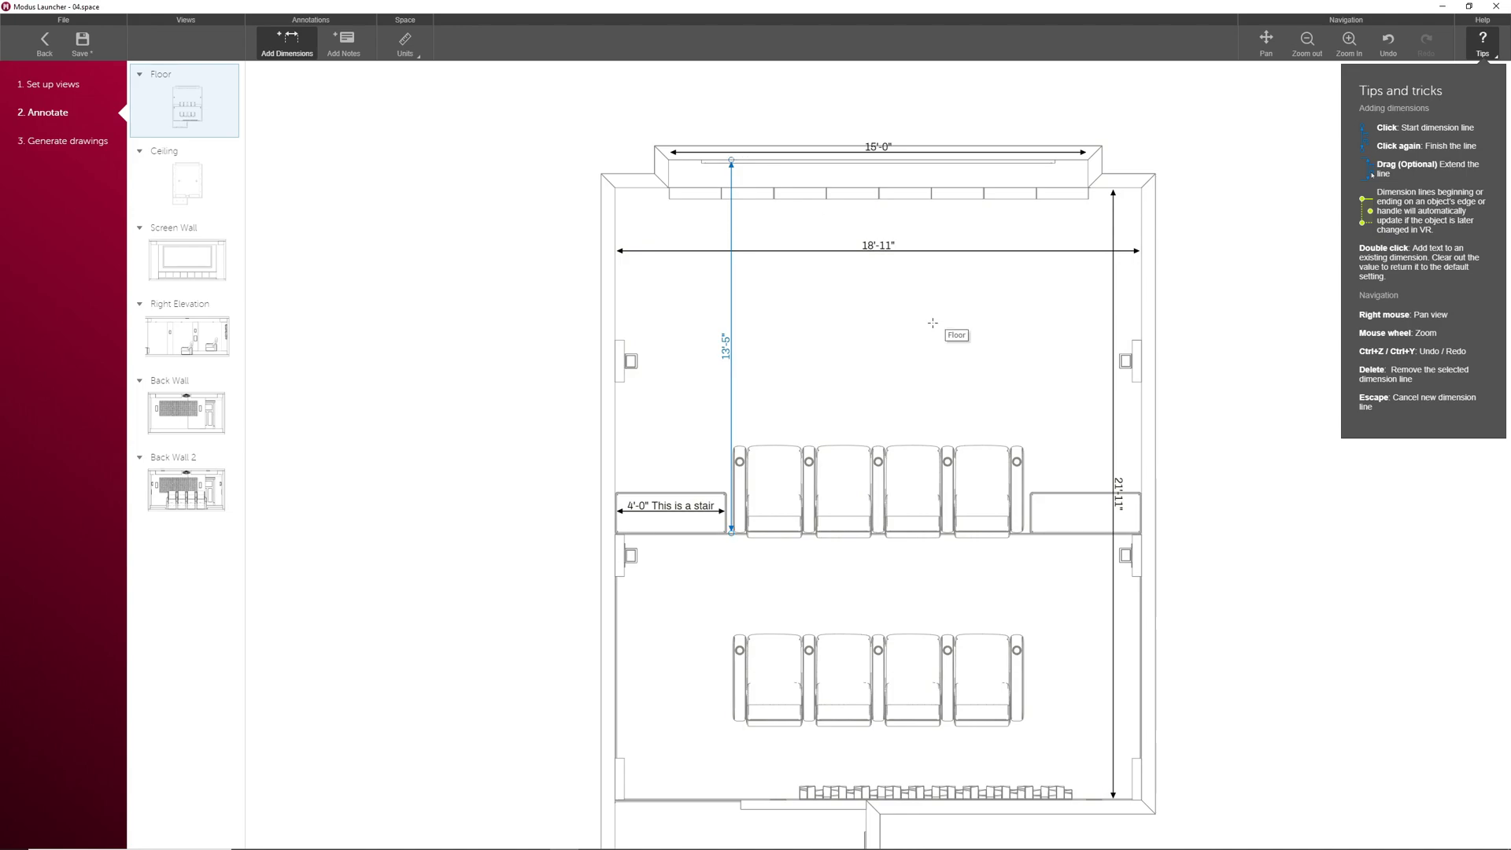
- Add a note reading "Here's a very important note" outside the room's left wall on the floor plan
{"action": "left_click", "coordinate": [344, 44]}
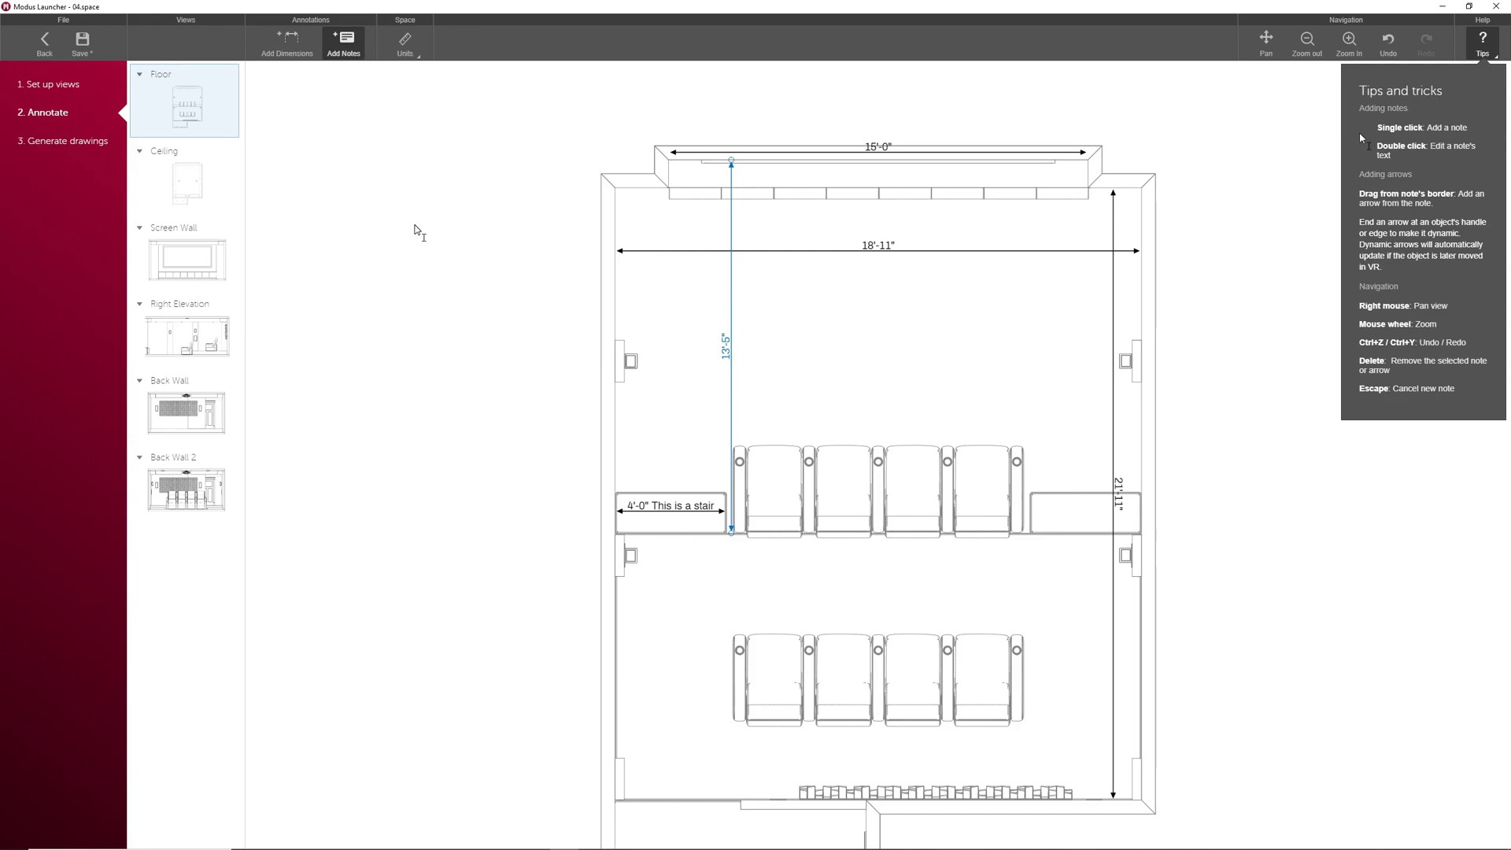
{"action": "left_click", "coordinate": [410, 224]}
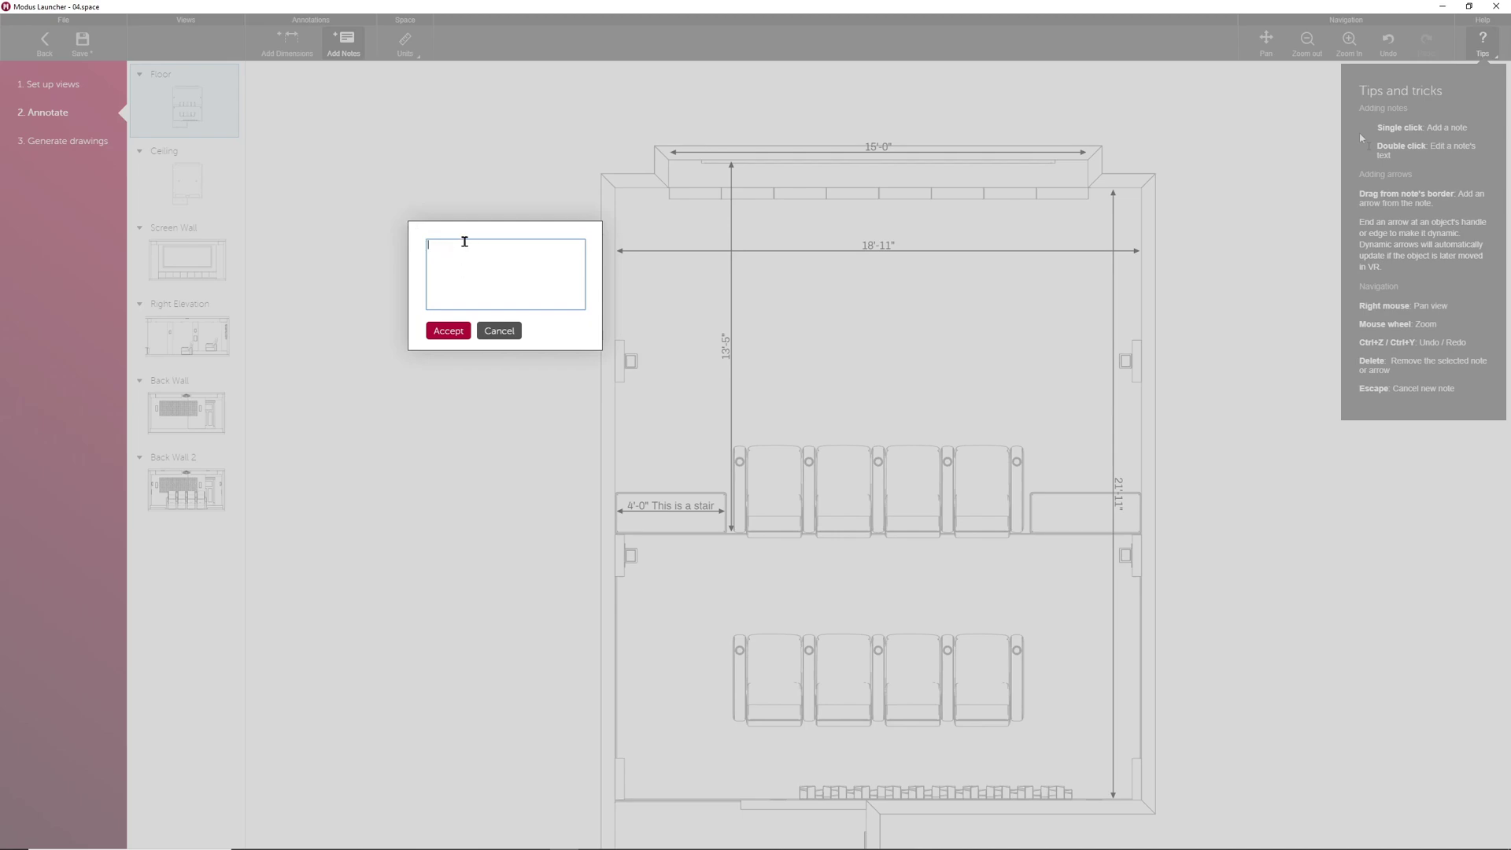
{"action": "type", "text": "Here's a very important note"}
{"action": "left_click", "coordinate": [449, 331]}
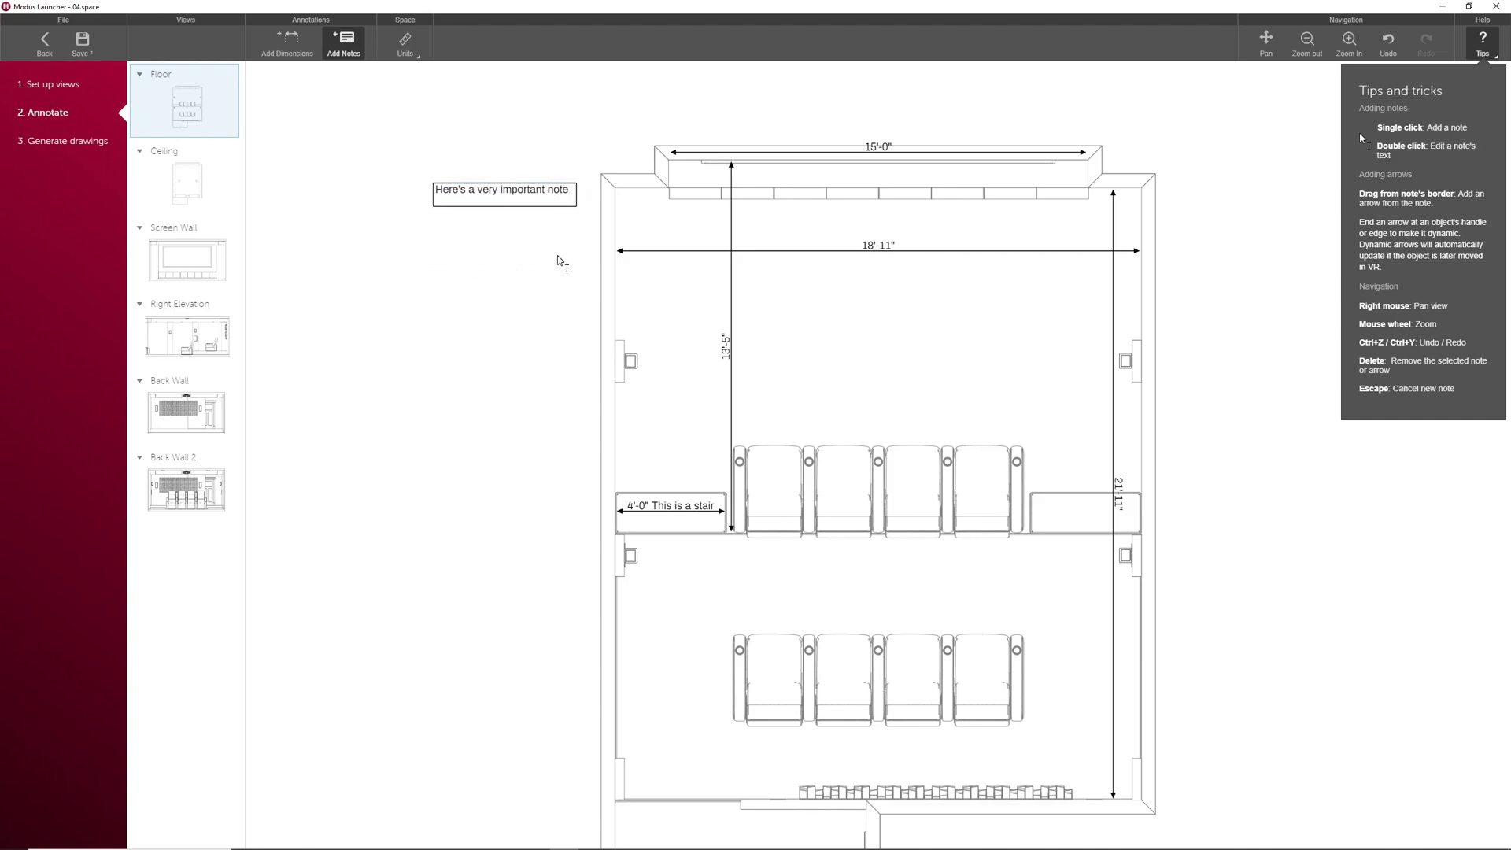
- Go to the Generate drawings stage and set the project name to "Modus Demo Room"
{"action": "left_click", "coordinate": [71, 141]}
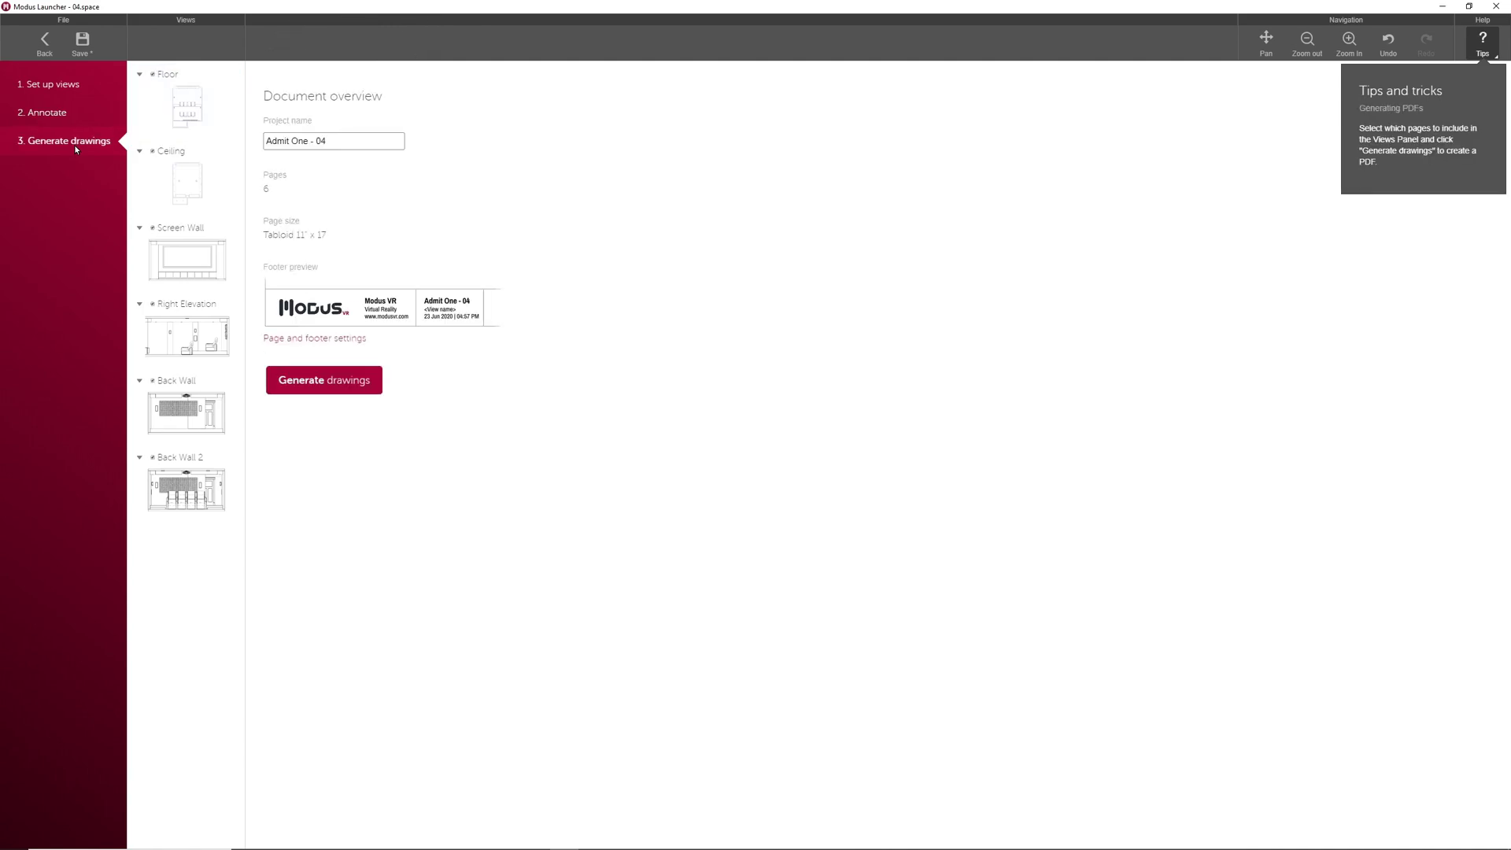
{"action": "triple_click", "coordinate": [335, 144]}
{"action": "type", "text": "Modus Demo Room"}
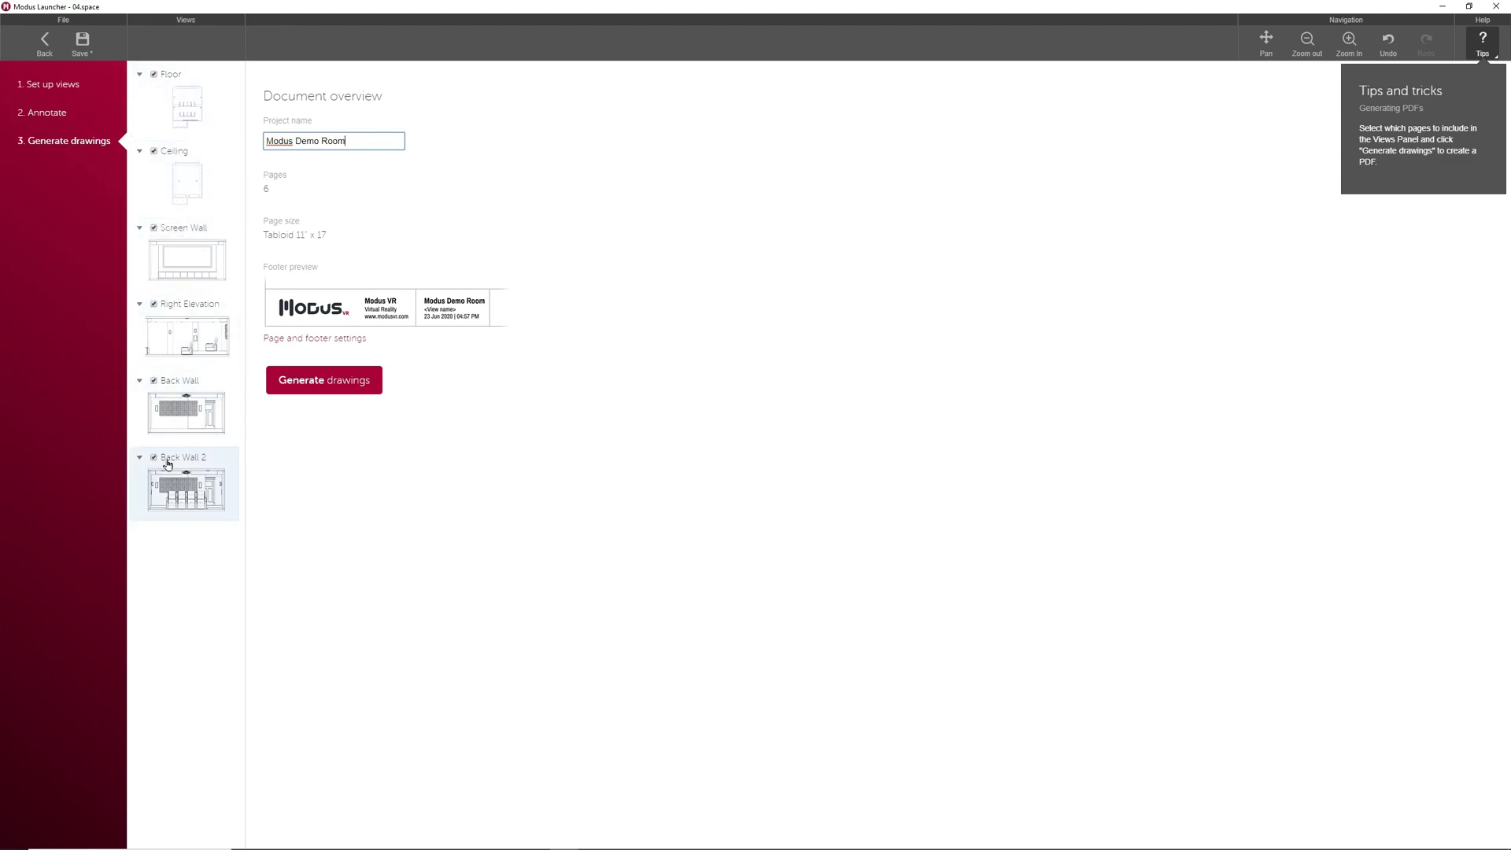
{"action": "left_click", "coordinate": [487, 346]}
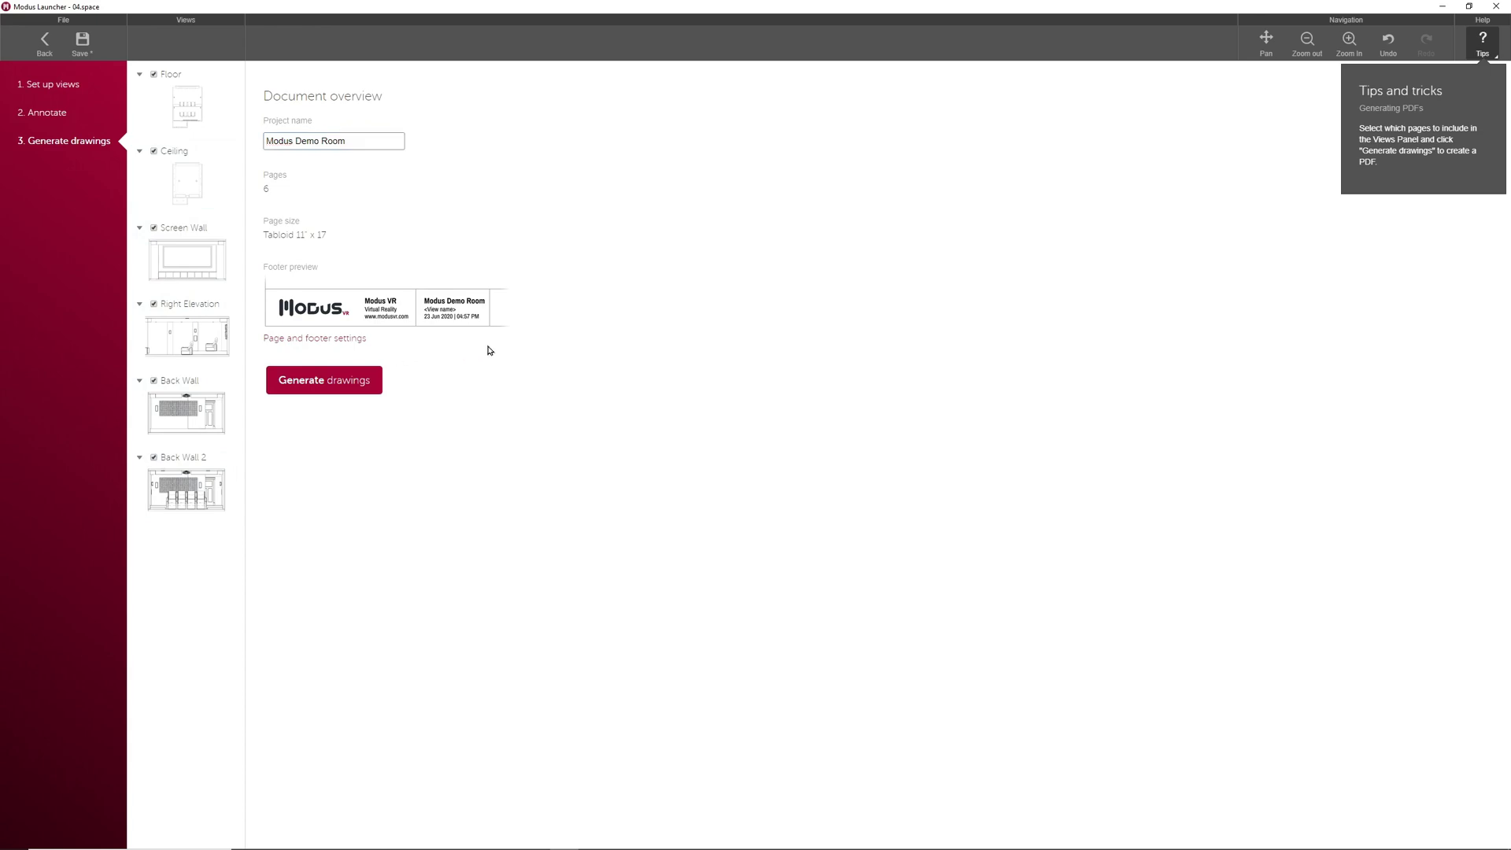
- Generate the drawings and save them to the Desktop as the PDF file 04.pdf
{"action": "left_click", "coordinate": [340, 389]}
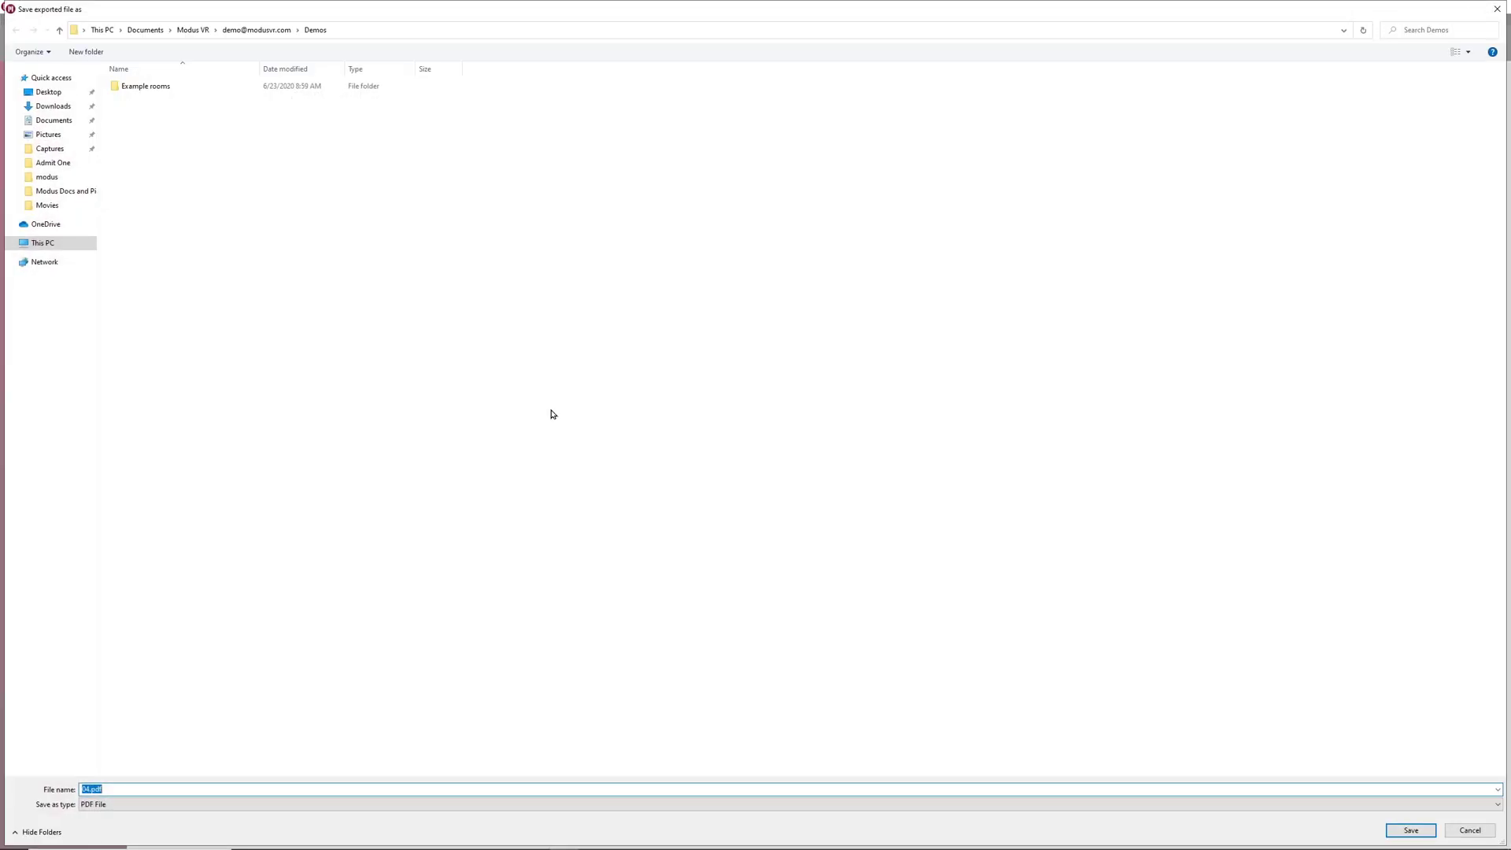
{"action": "left_click", "coordinate": [48, 92]}
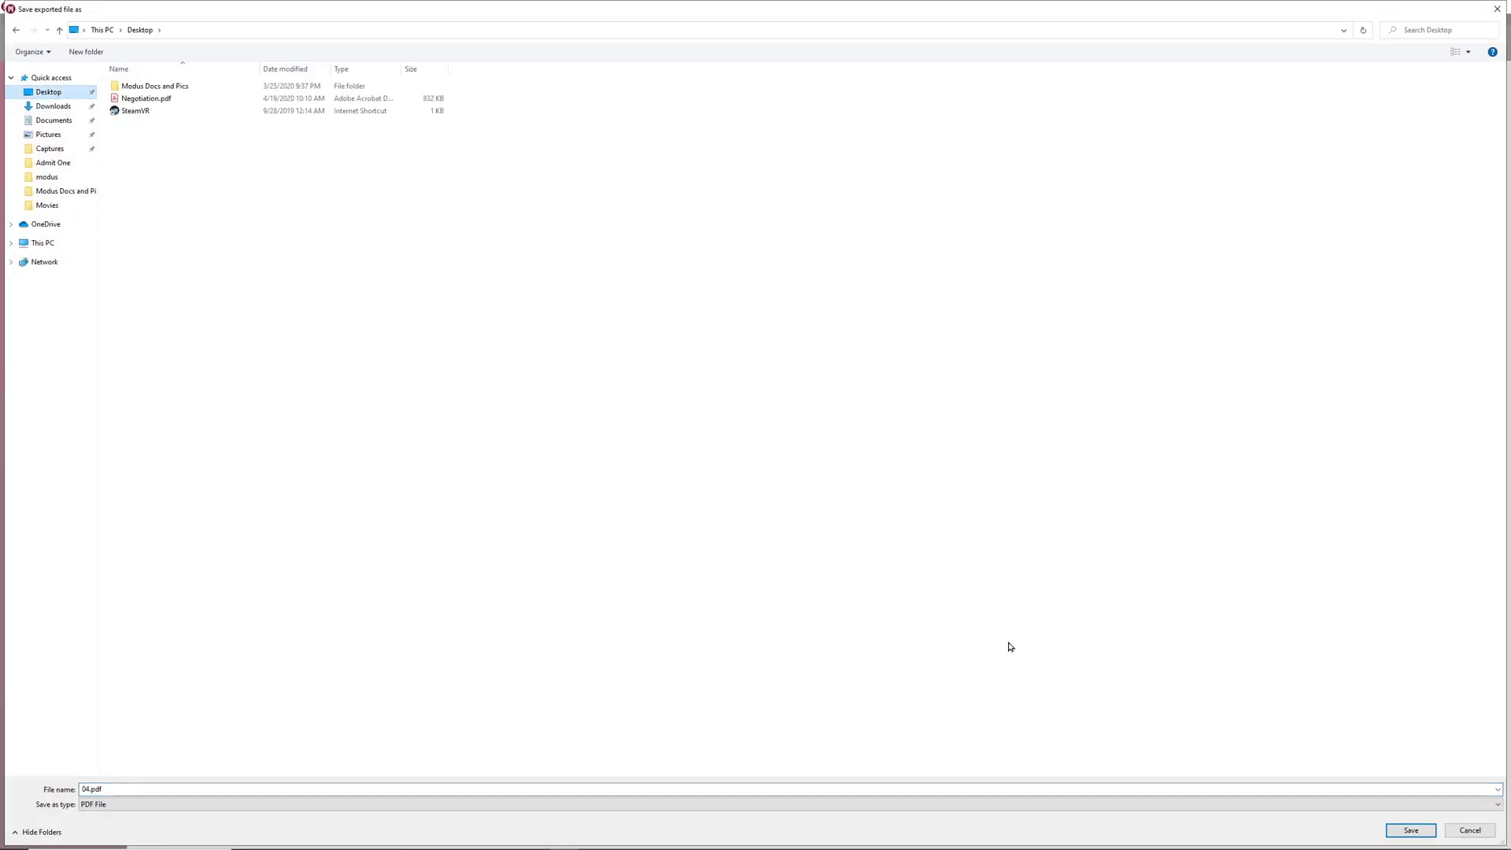
{"action": "left_click", "coordinate": [1410, 831]}
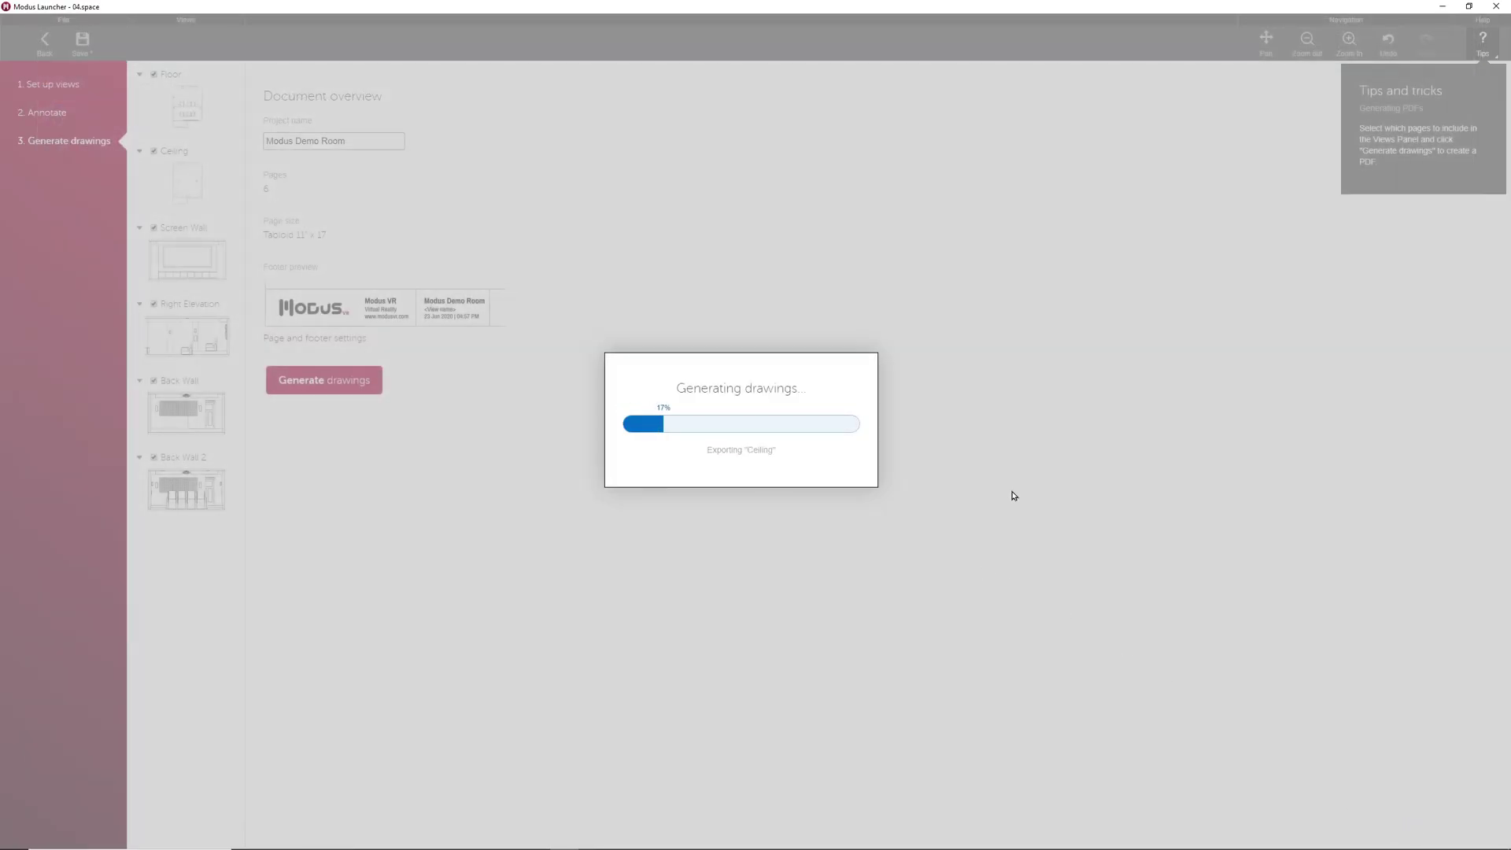